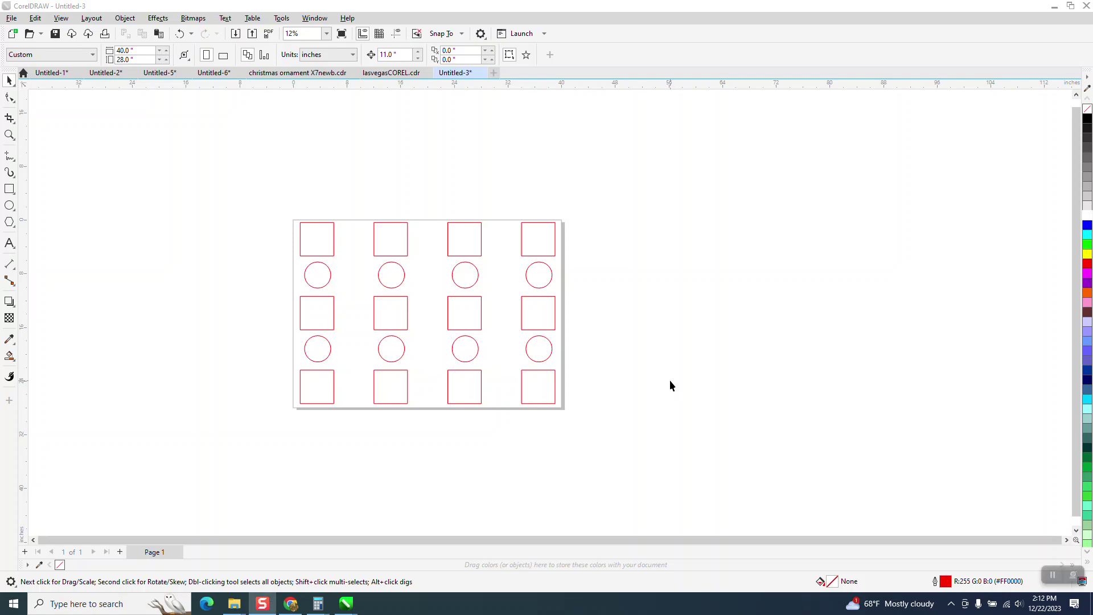
Zoom in on the grid of squares, then select and deselect the top-left square.
left_click(10, 134)
left_click_drag(271, 200, 654, 410)
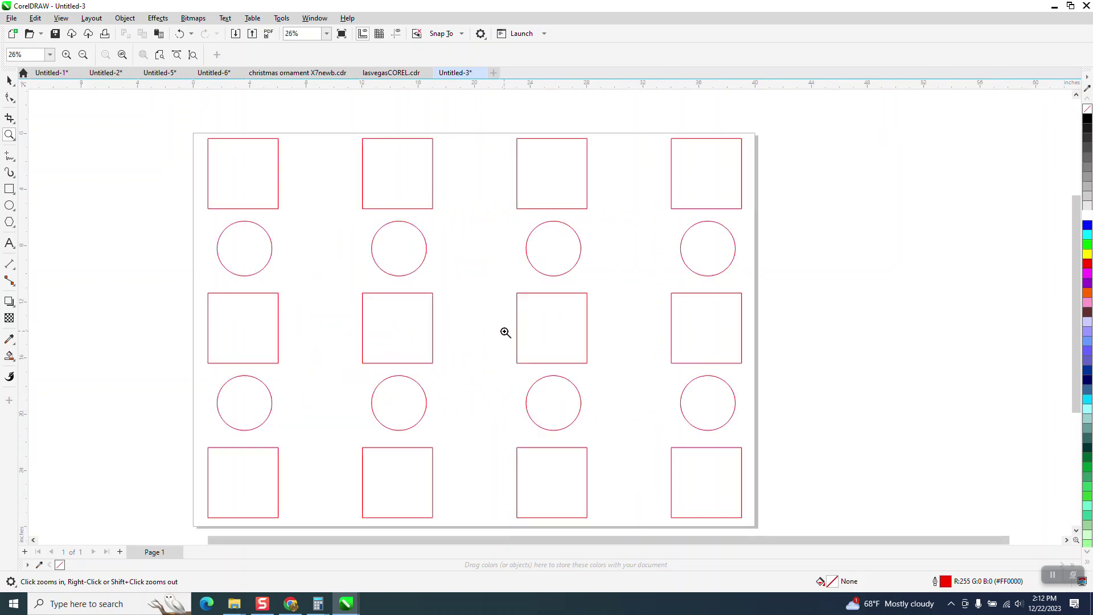
left_click(9, 79)
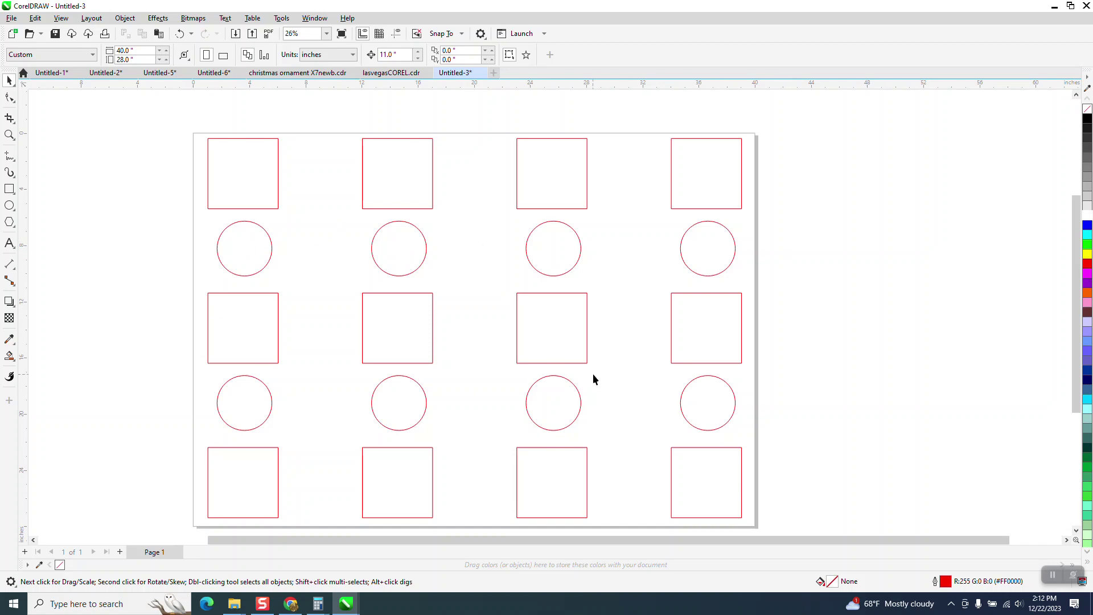
scroll(389, 268, "down", 1)
left_click(290, 204)
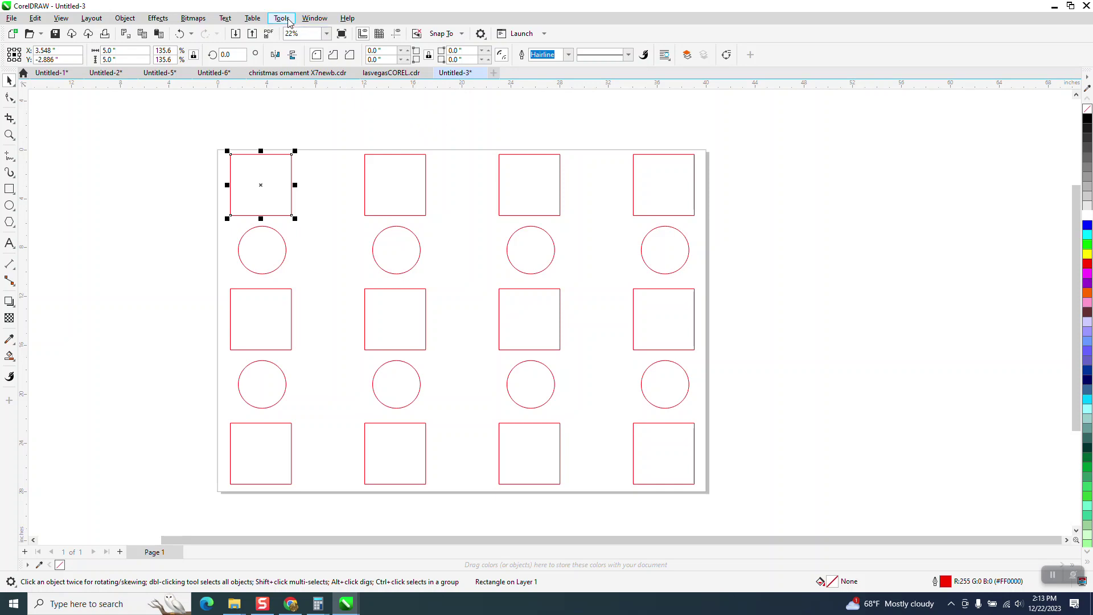
left_click(330, 106)
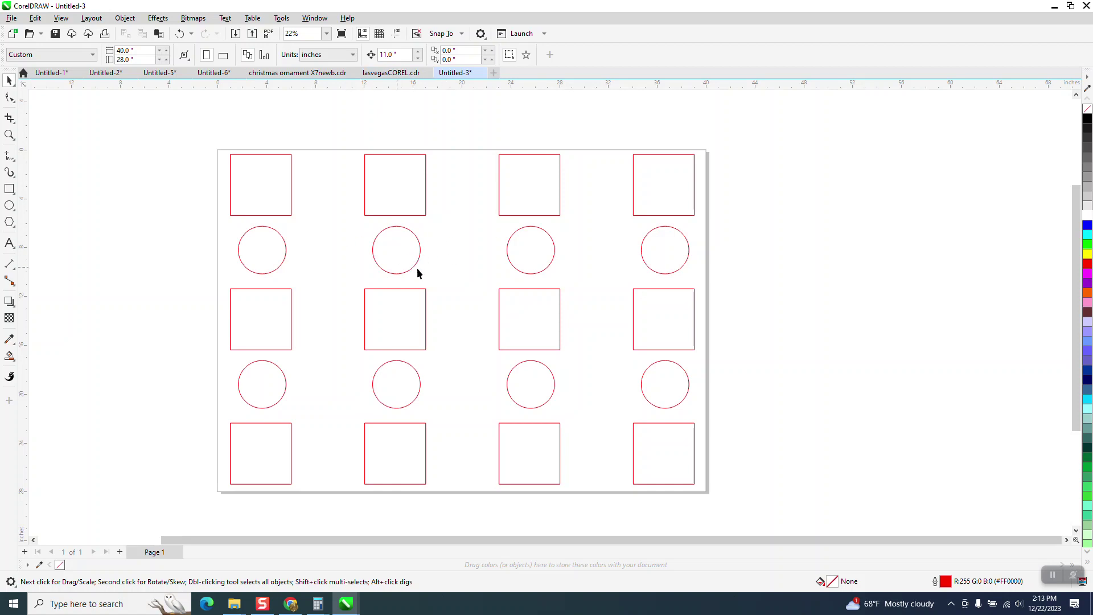
Marquee-select the top, middle and bottom rows of squares.
left_click(549, 214)
left_click(471, 234)
left_click_drag(210, 168, 756, 180)
left_click_drag(207, 298, 709, 342)
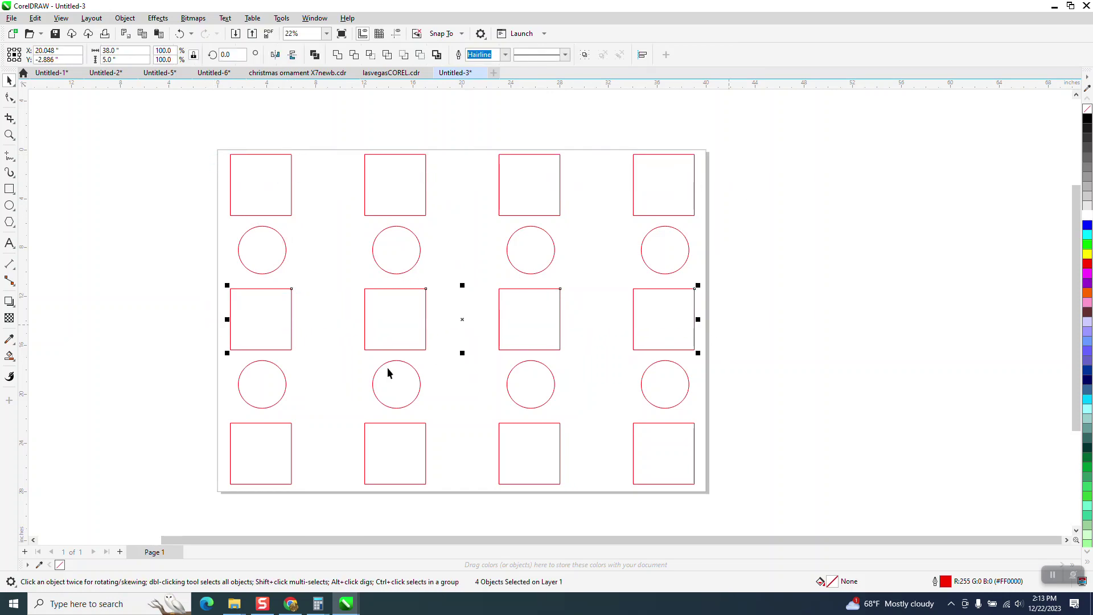
left_click_drag(201, 434, 778, 457)
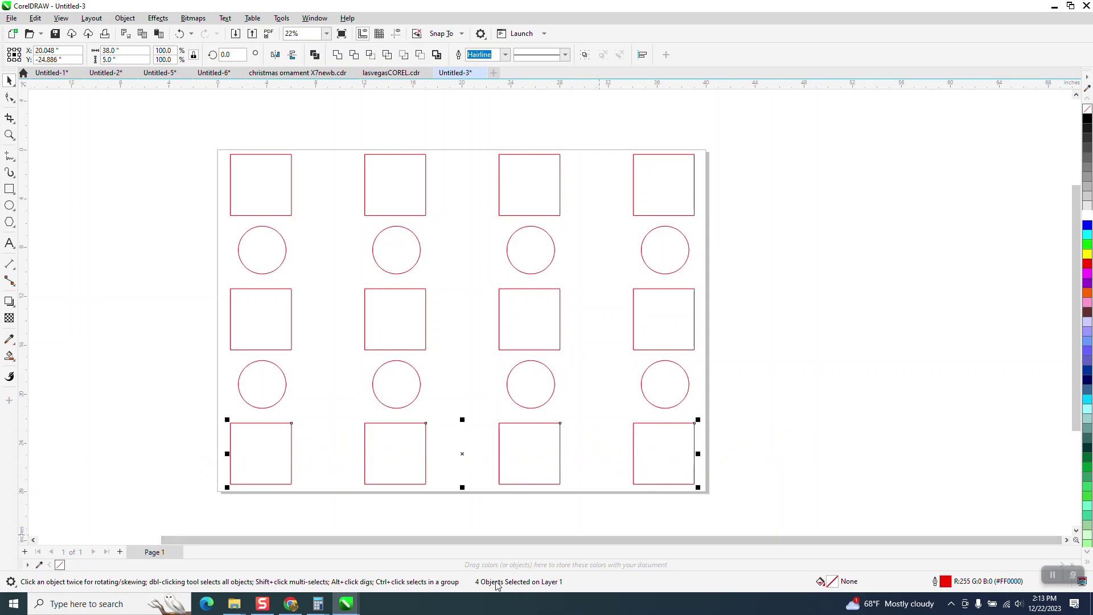
Clear the selection and bring up Find and Replace from the Edit menu.
left_click(576, 511)
left_click(527, 454)
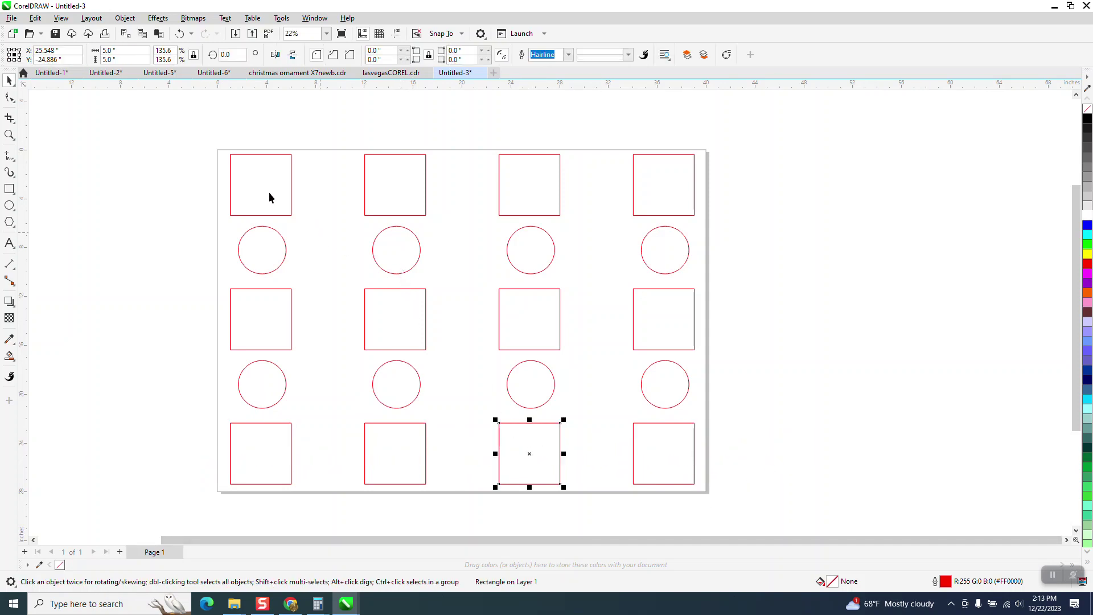
left_click(144, 150)
left_click(38, 24)
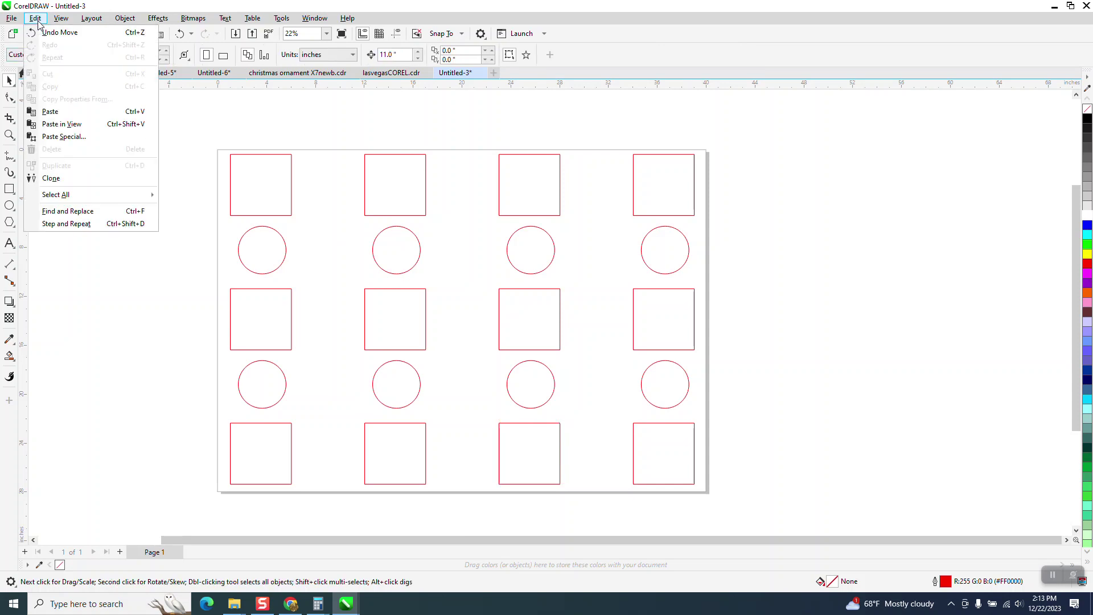
left_click(69, 211)
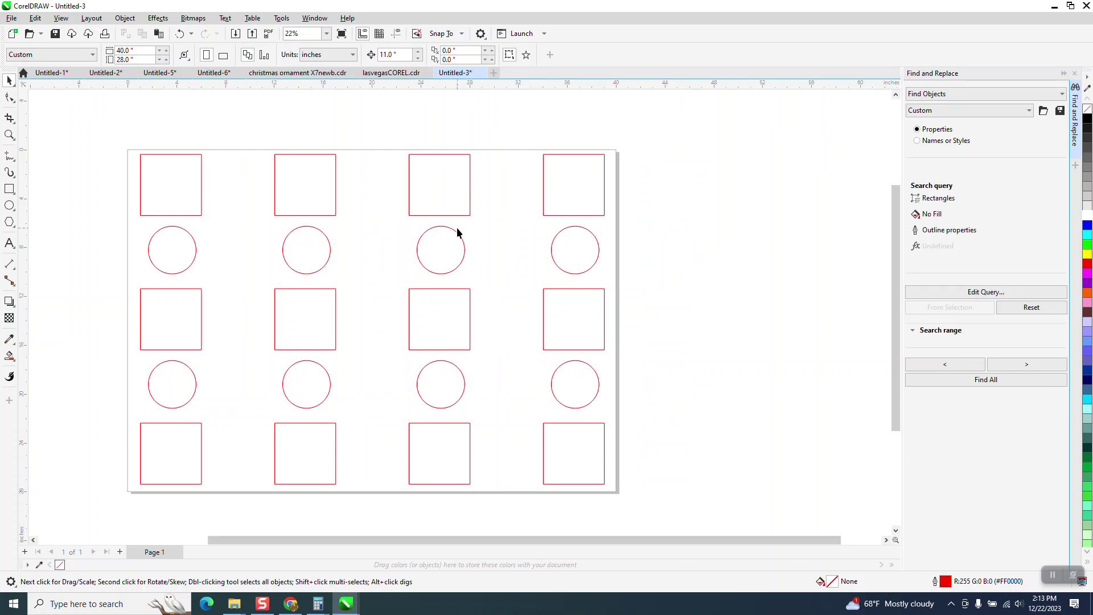
Find all unfilled ellipses using a selected circle as the query, then clear the selection.
left_click(457, 233)
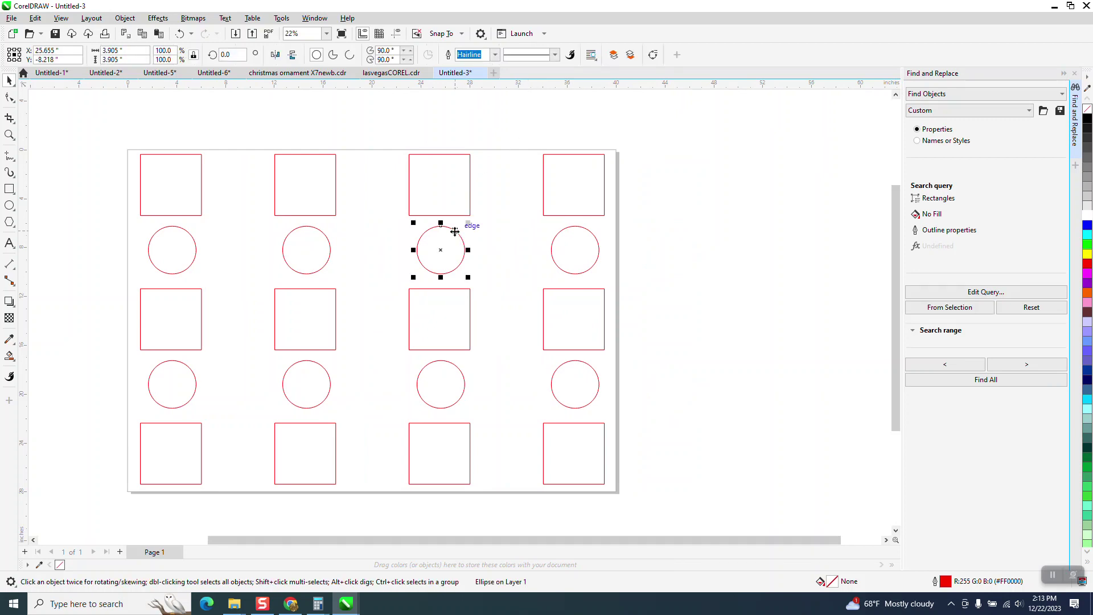
left_click(961, 312)
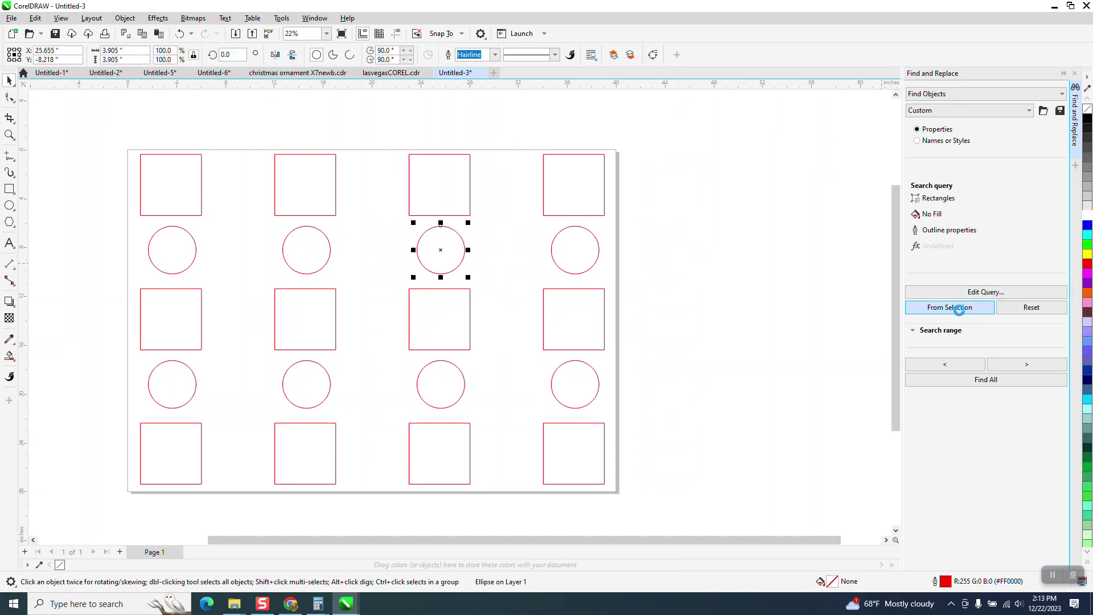
left_click(991, 383)
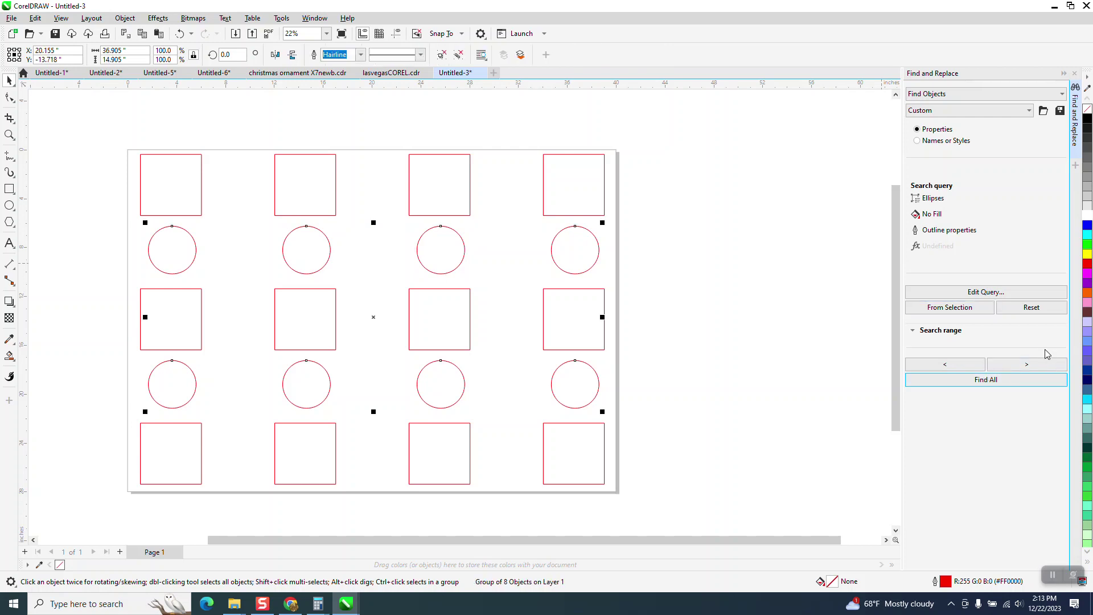
left_click(641, 225)
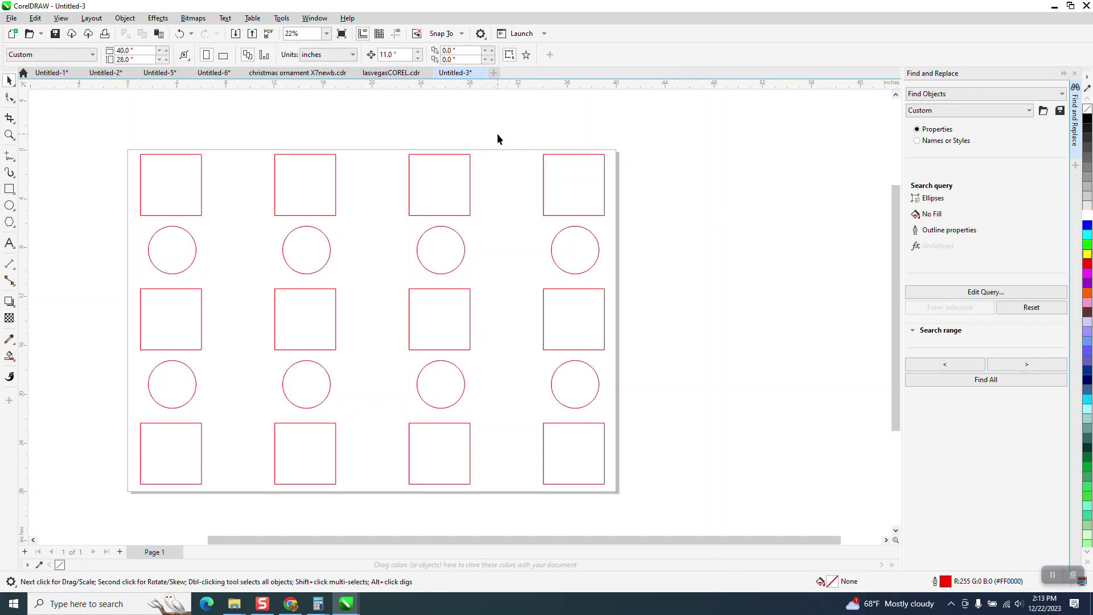
Nudge the circle group off the page to the left and close Find and Replace.
left_click(391, 55)
type("45")
left_click(600, 255)
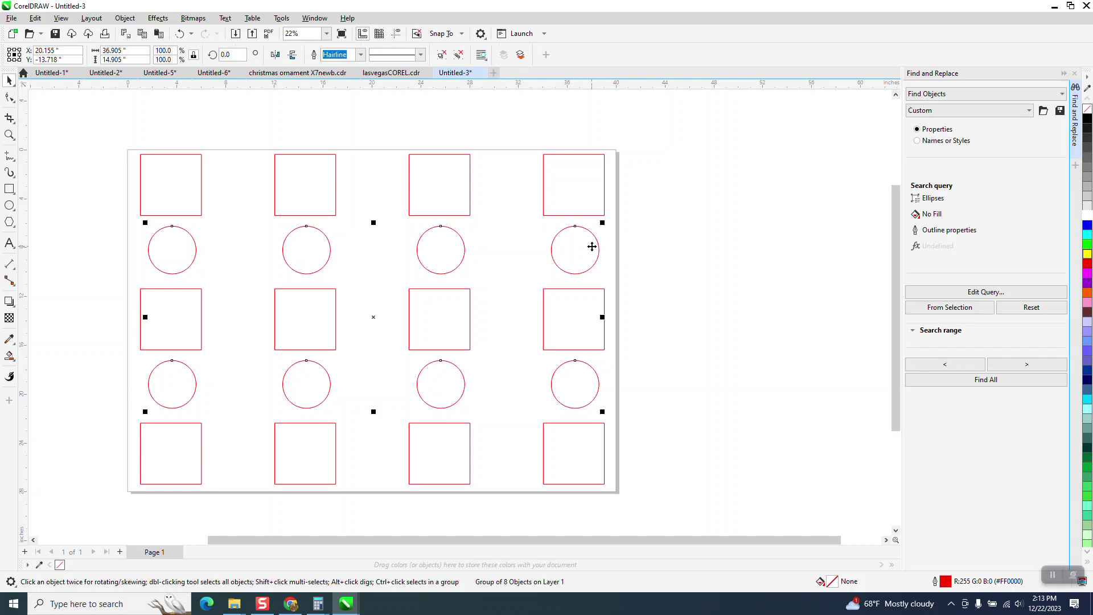
key("shift+Left")
key("shift+Left")
key("shift+Left")
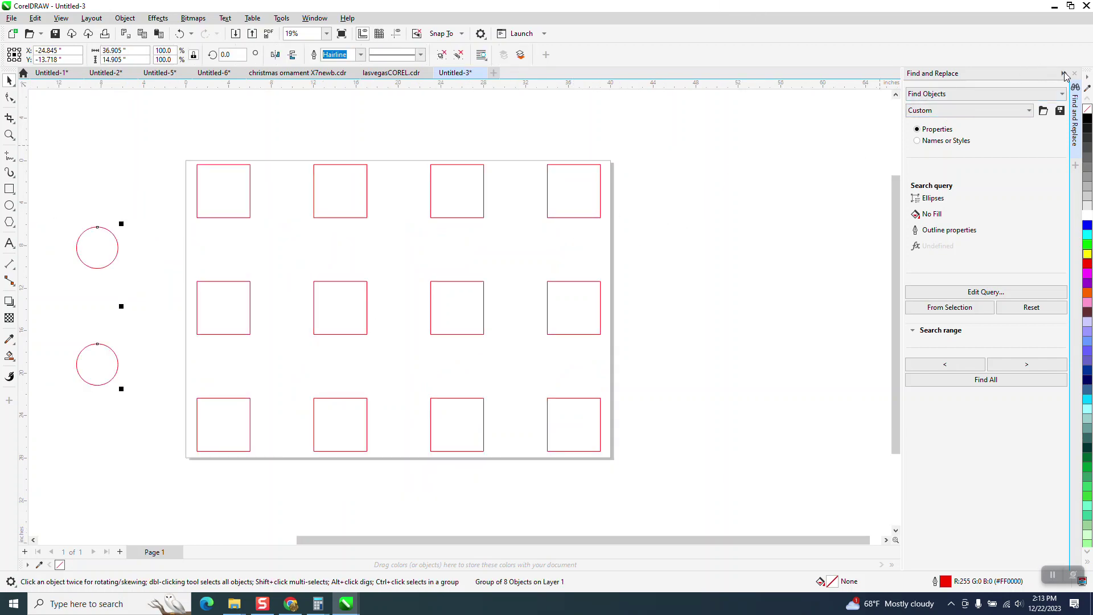
left_click(1075, 72)
Marquee-select the twelve squares, deselect them, and open the Tools menu.
left_click_drag(251, 134, 784, 493)
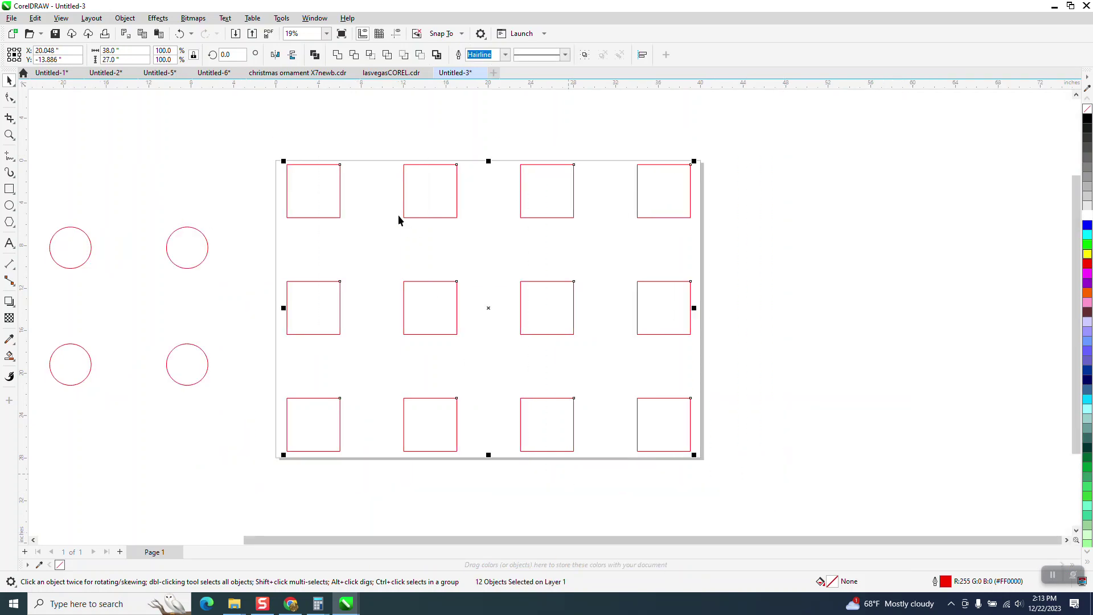
left_click(274, 113)
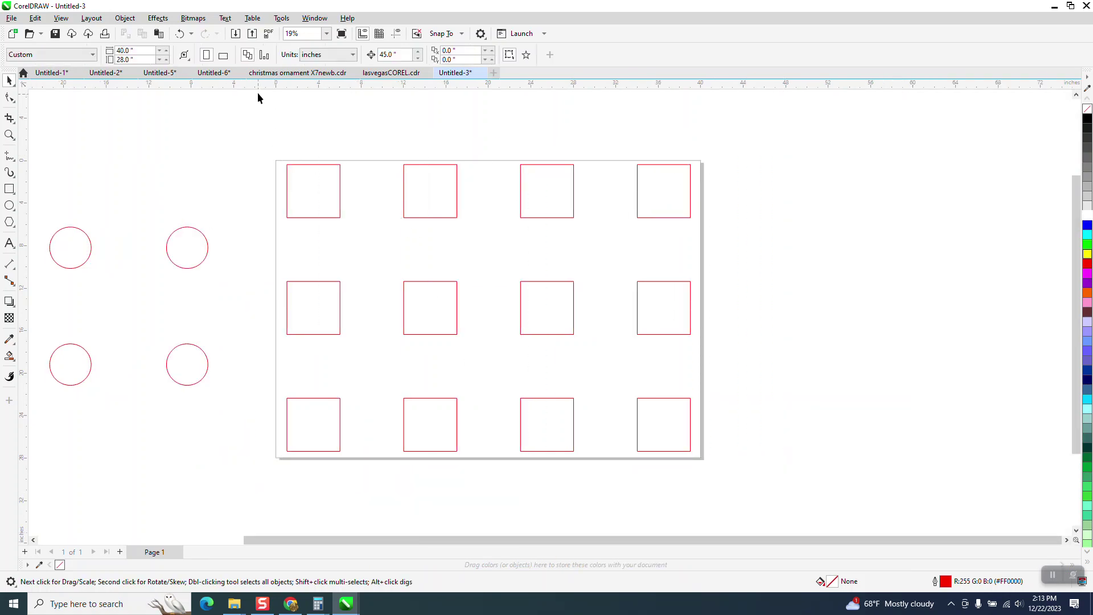
left_click(282, 18)
mouse_move(296, 77)
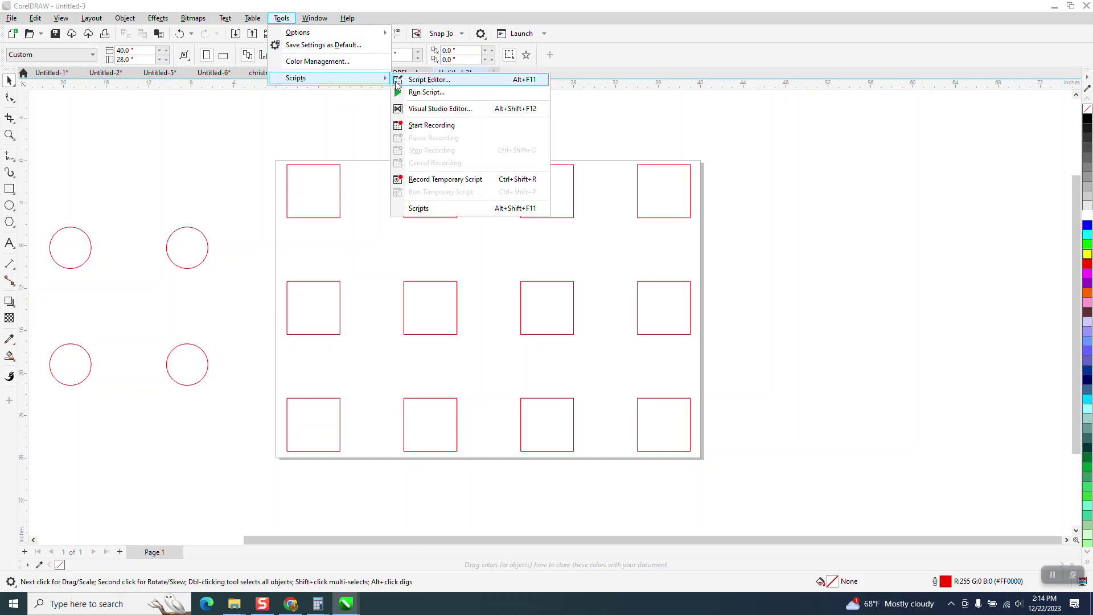
Run Start_Adjust_Objects_Retain_Positions from the scripts list to open the AORP dialog.
left_click(429, 211)
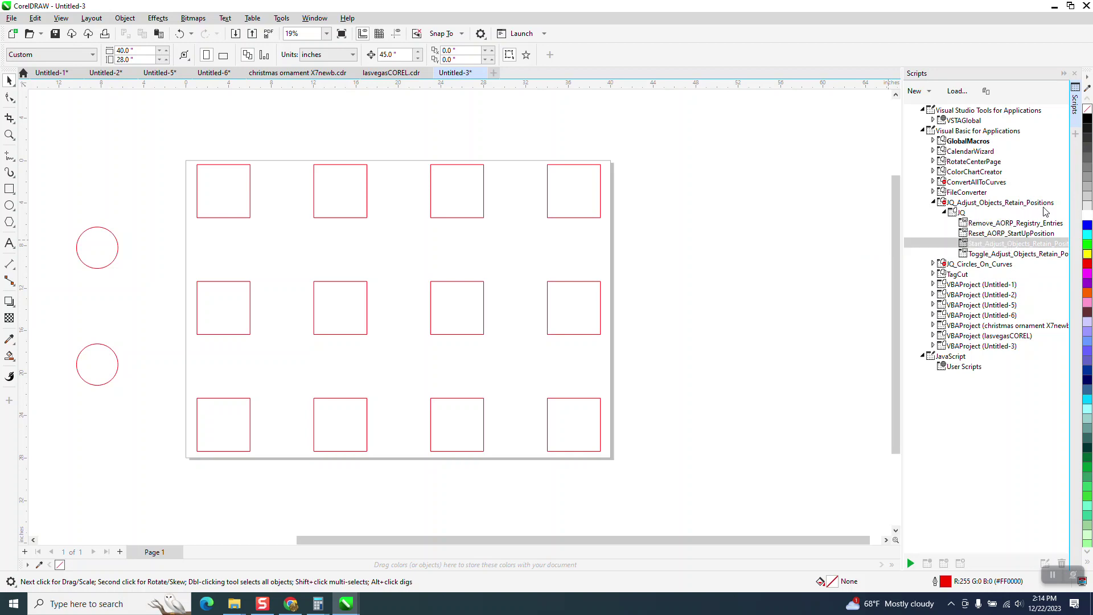
left_click(982, 248)
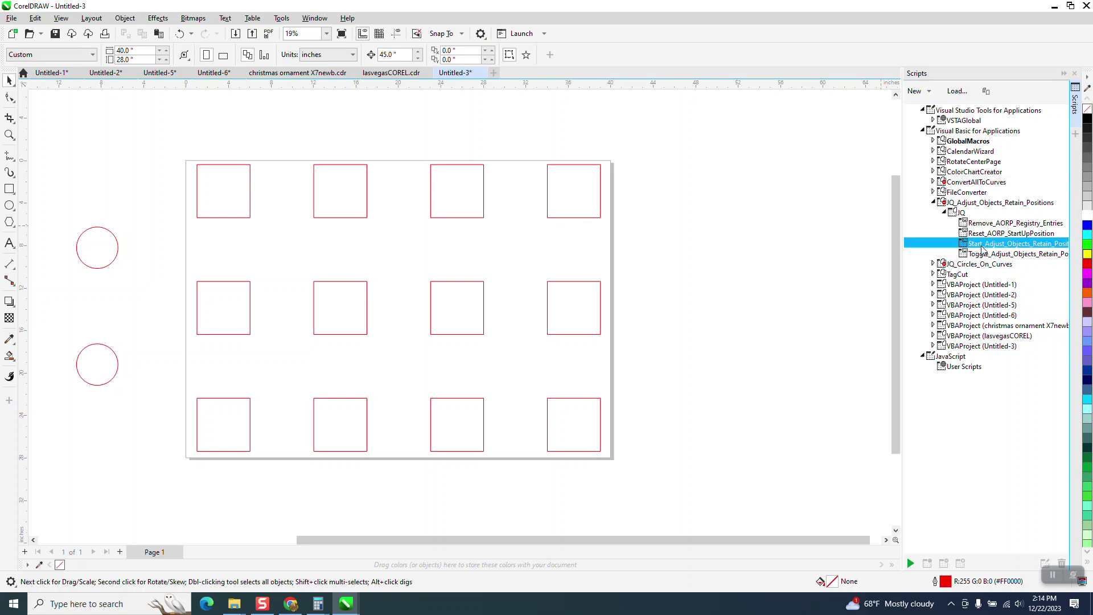
double_click(982, 249)
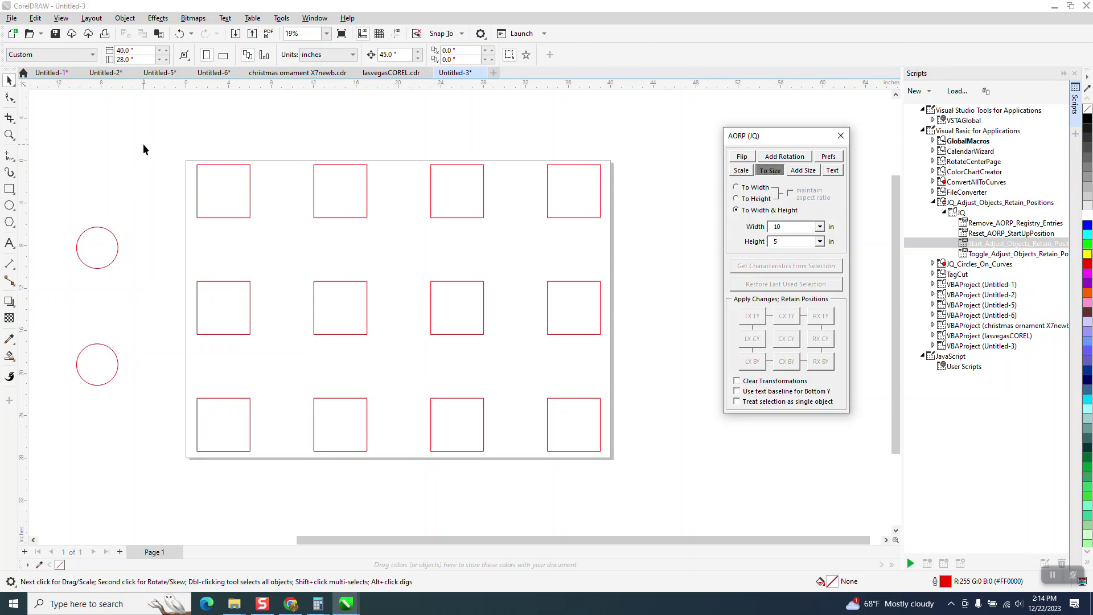
Resize the twelve squares to 10×5 about their centres (CX CY), then return the circles between rows.
left_click_drag(147, 149, 688, 457)
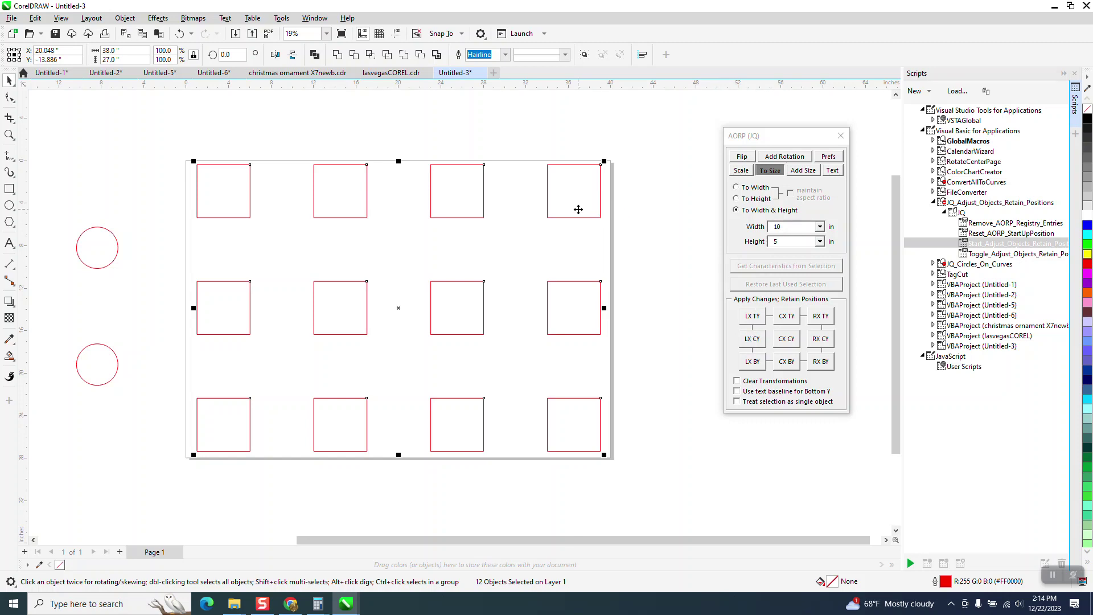
left_click(786, 340)
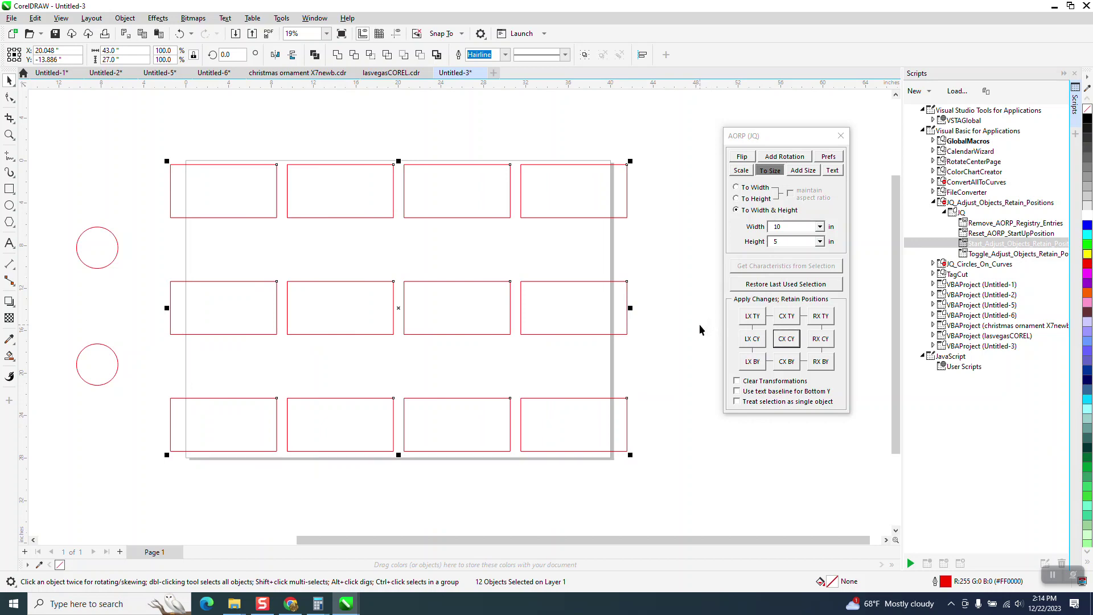
left_click(86, 260)
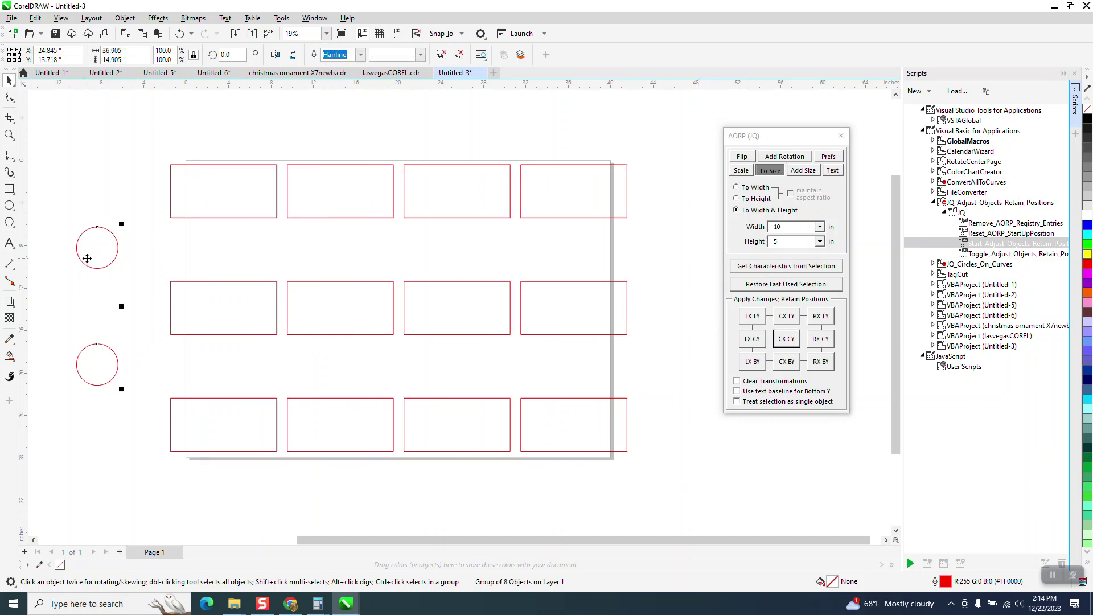
key("p")
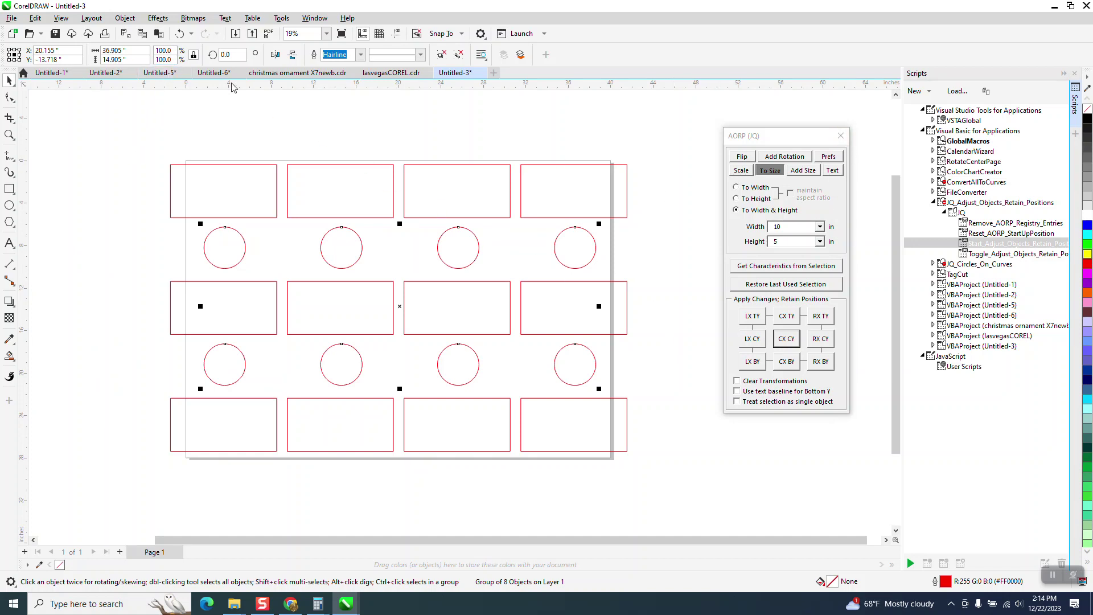
Undo the circle move and resize, then widen the squares with the LX CY anchor.
left_click(181, 34)
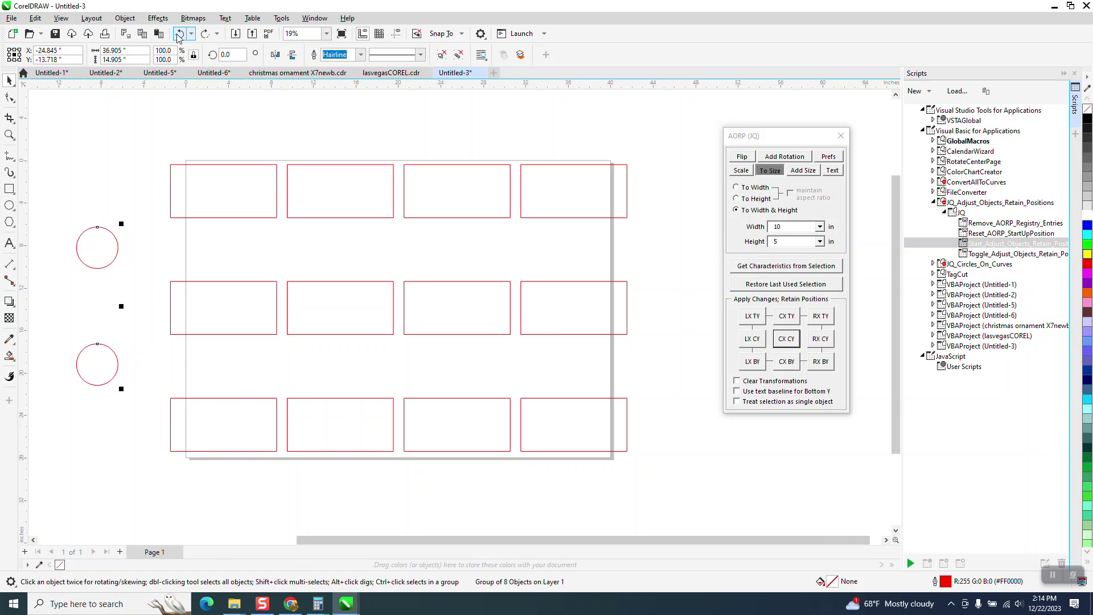
left_click(180, 34)
mouse_move(182, 126)
left_mouse_down()
mouse_move(368, 390)
mouse_move(744, 497)
left_mouse_up()
left_click(753, 339)
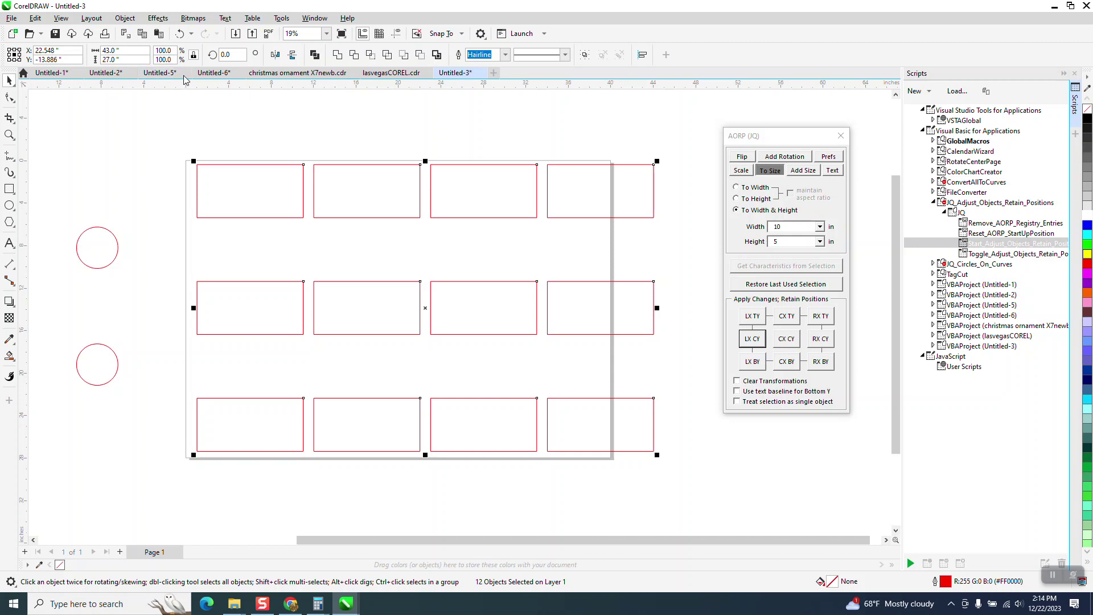
Undo that, and resize the squares to 10×5 anchored at bottom centres (CX BY).
left_click(179, 33)
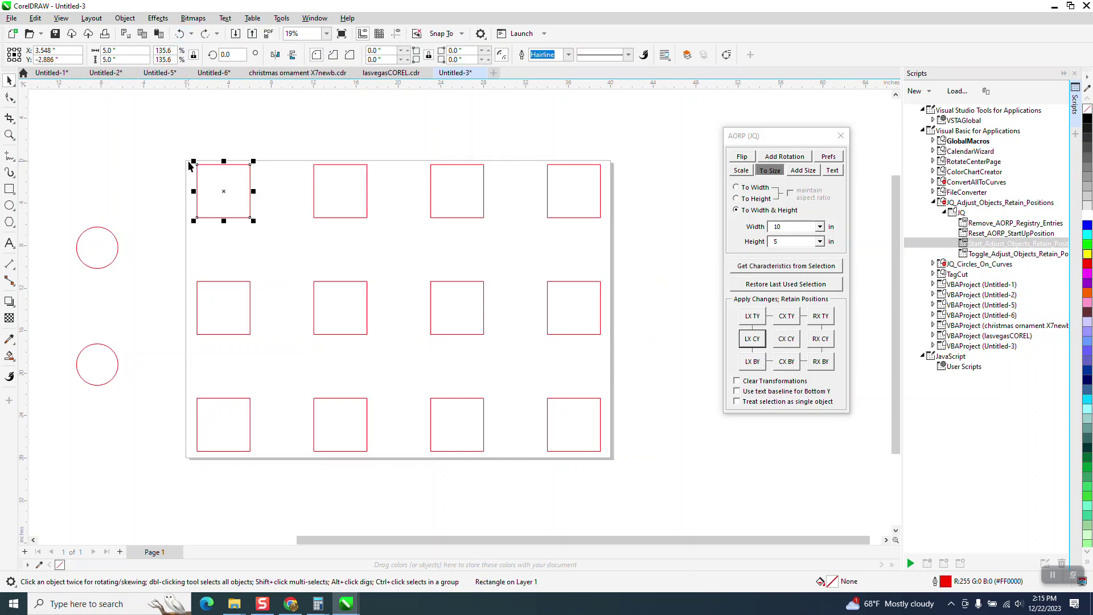
left_click_drag(170, 135, 643, 464)
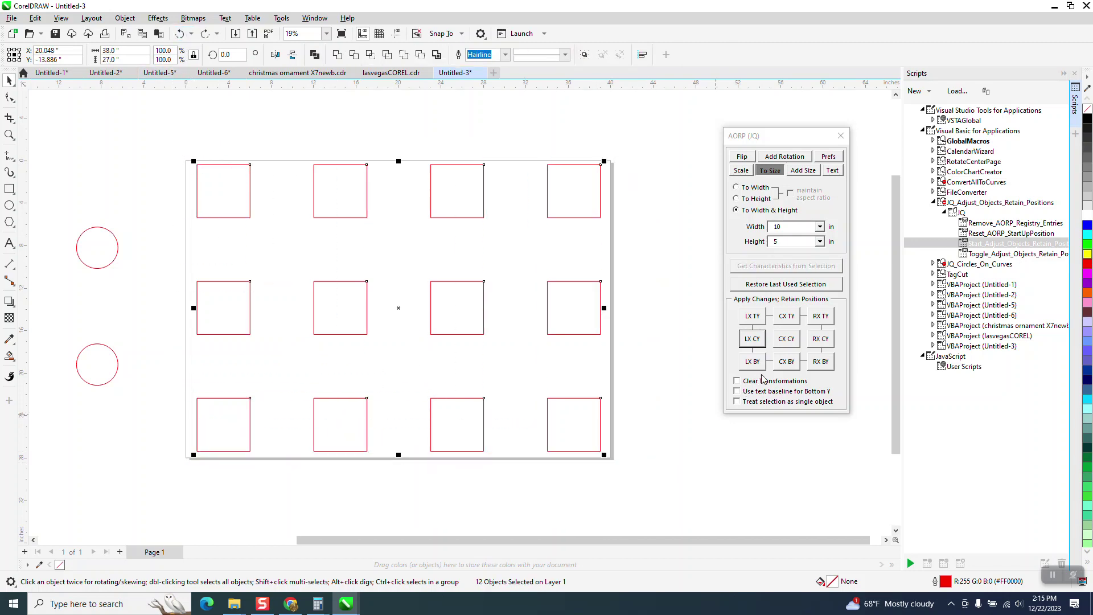
left_click(783, 363)
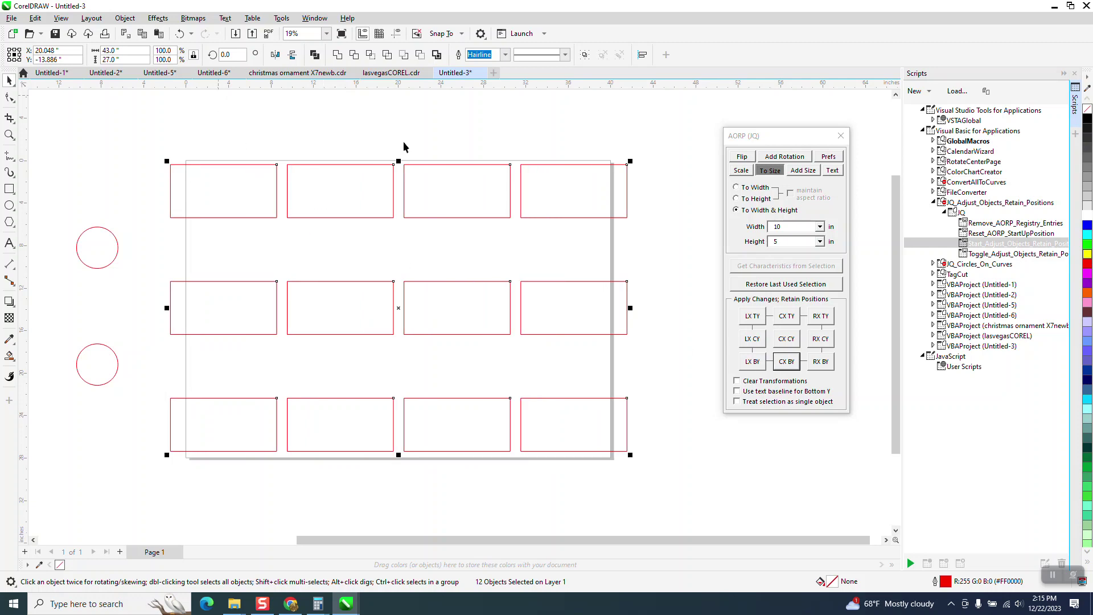
Undo the CX BY resize to restore the 5×5 squares.
left_click(180, 34)
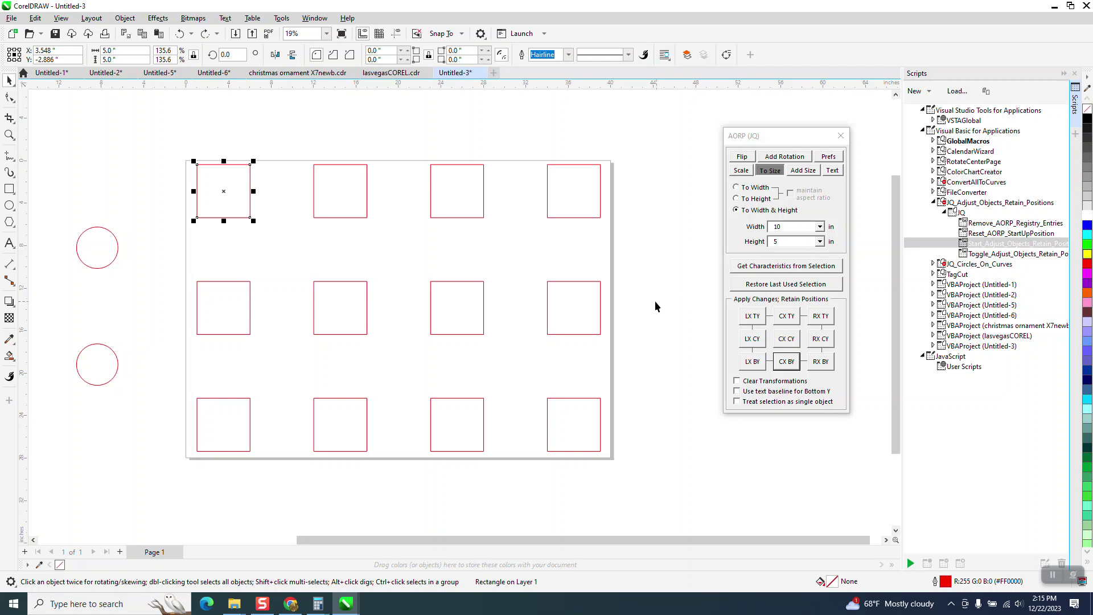
scroll(650, 302, "down", 1)
scroll(649, 293, "down", 1)
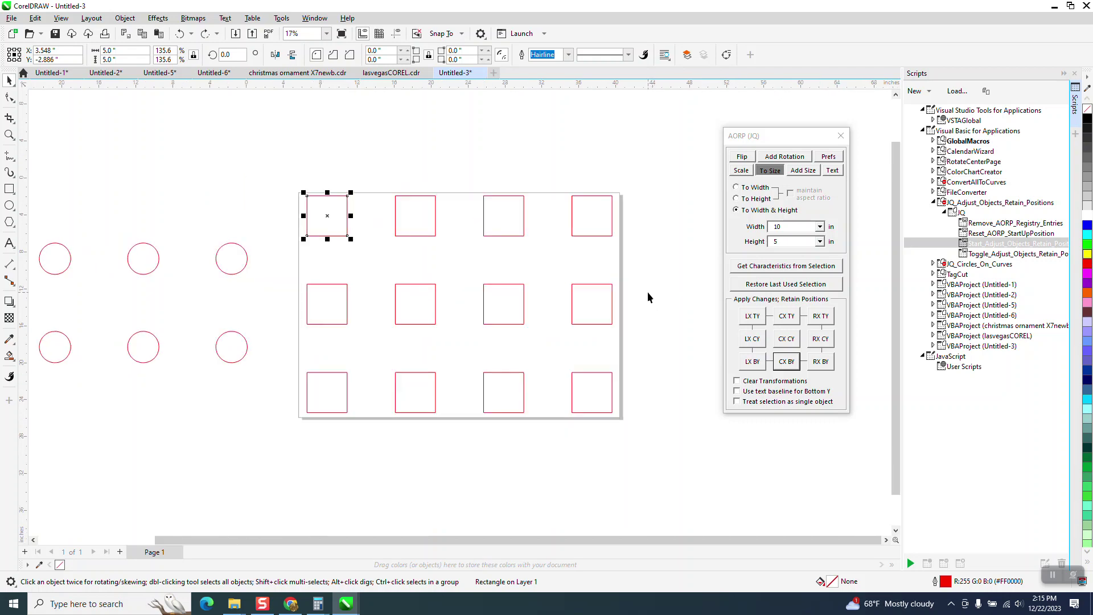